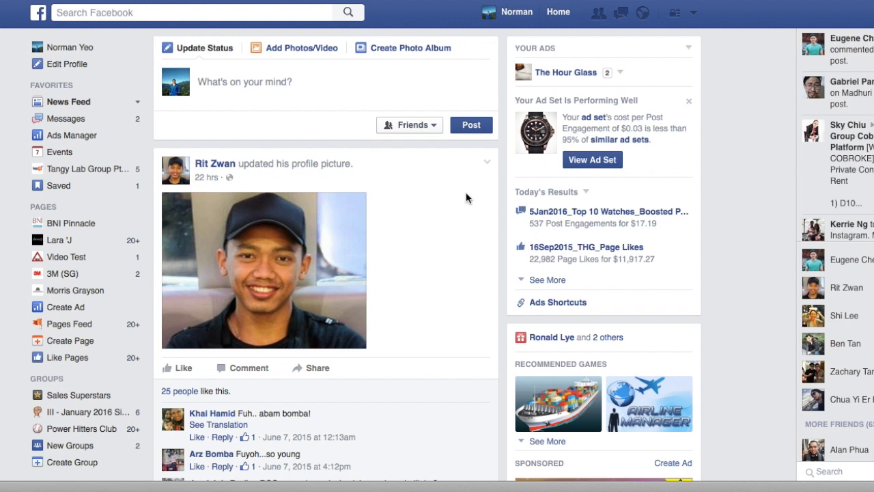
Open the account menu from the dropdown arrow in the top blue bar.
click(694, 19)
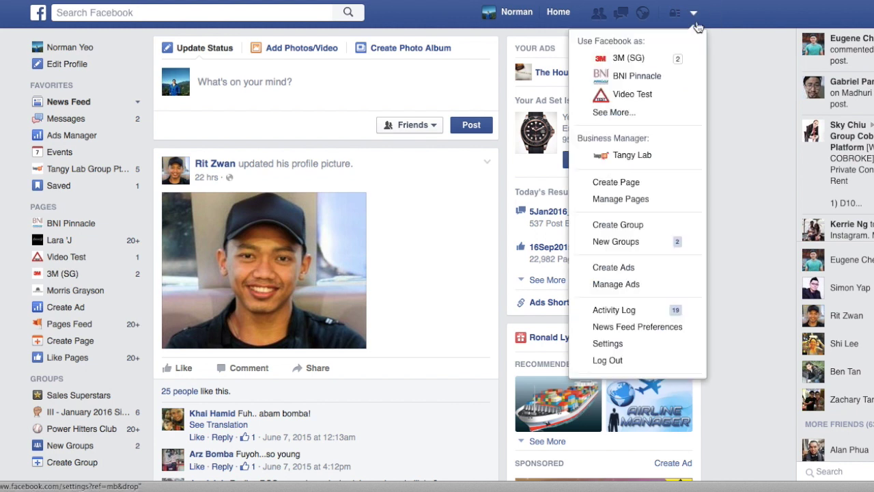
Start a Company, Organization or Institution page in the Bank/Financial Institution category.
click(643, 185)
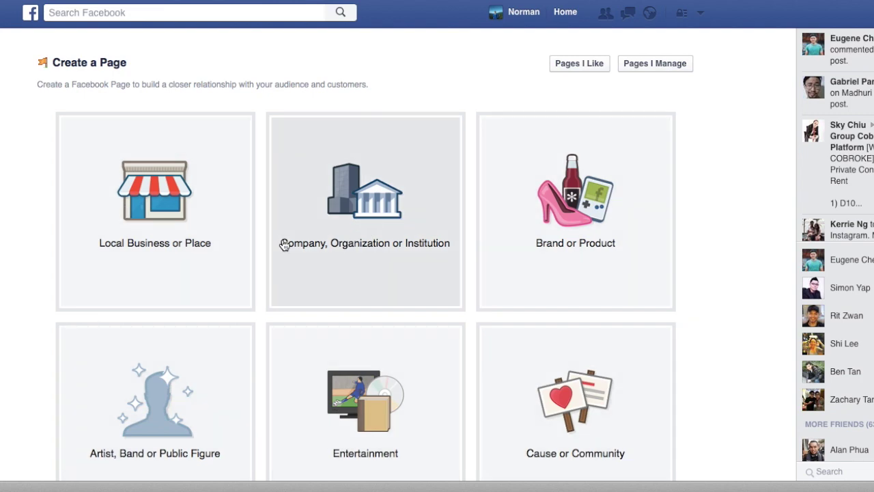
scroll(503, 357, down, 3)
scroll(504, 357, up, 3)
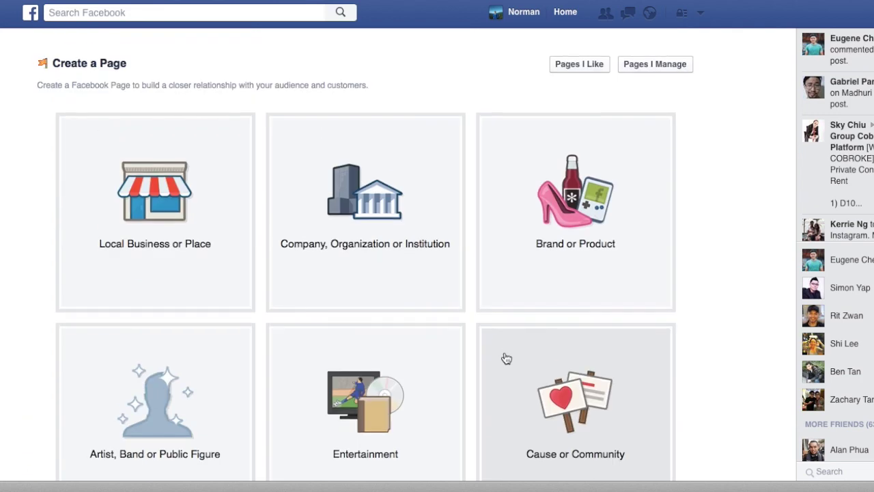
scroll(307, 246, down, 2)
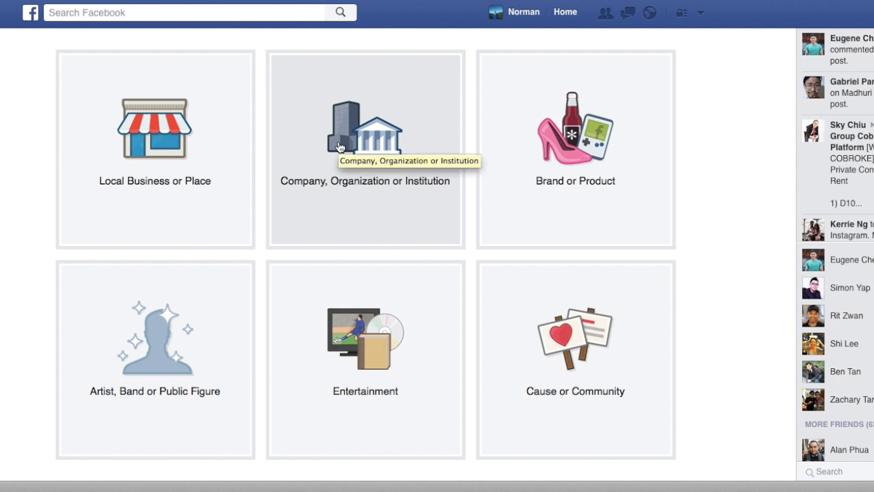
click(340, 147)
scroll(444, 114, up, 1)
click(411, 139)
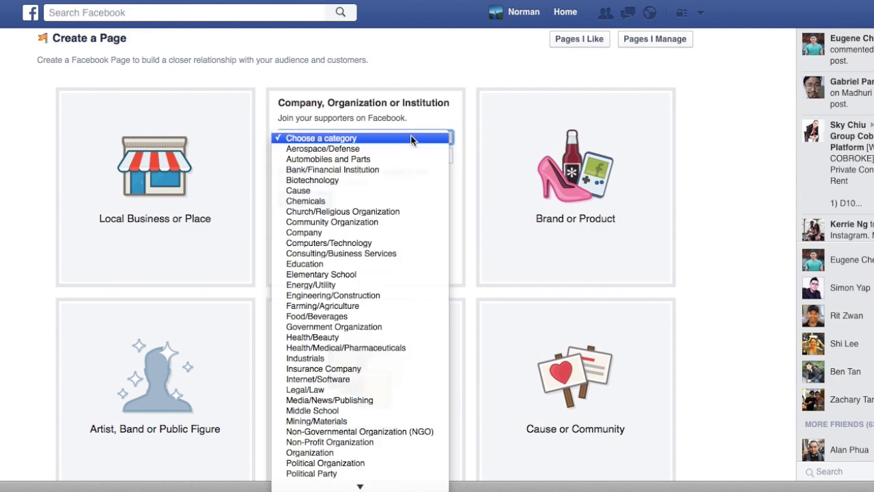
click(410, 169)
Name the page 'Financial Success', keep Bank/Financial Institution, and create it.
click(366, 157)
text(Financial Suc)
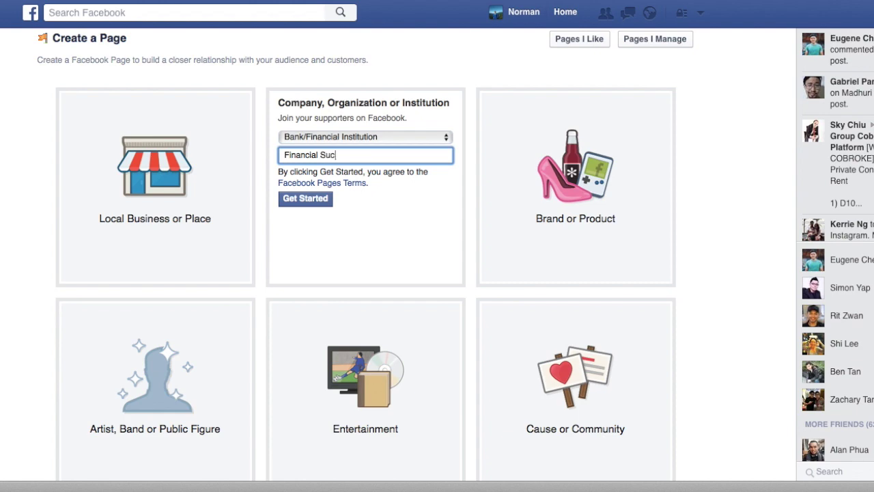
text(cess)
click(427, 257)
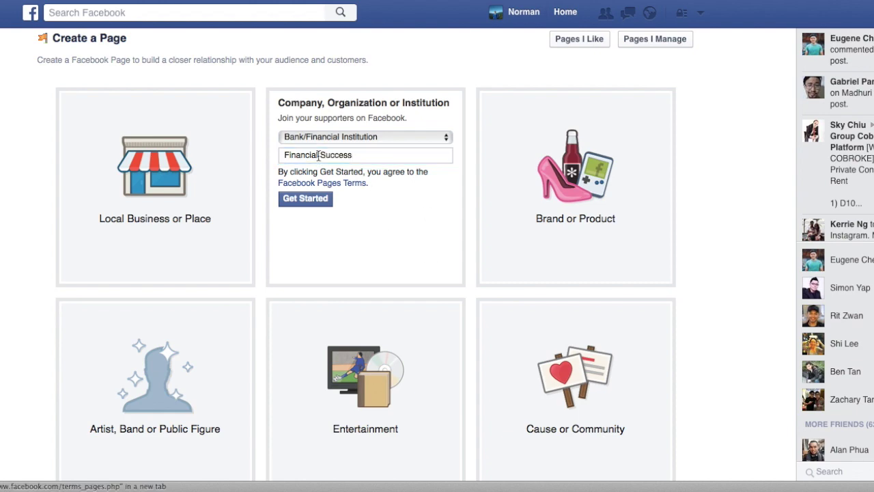
click(352, 139)
click(340, 137)
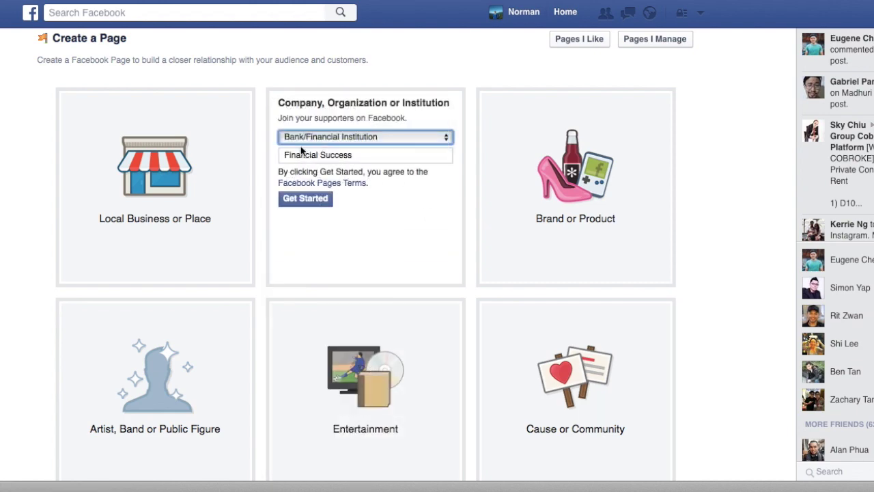
click(299, 197)
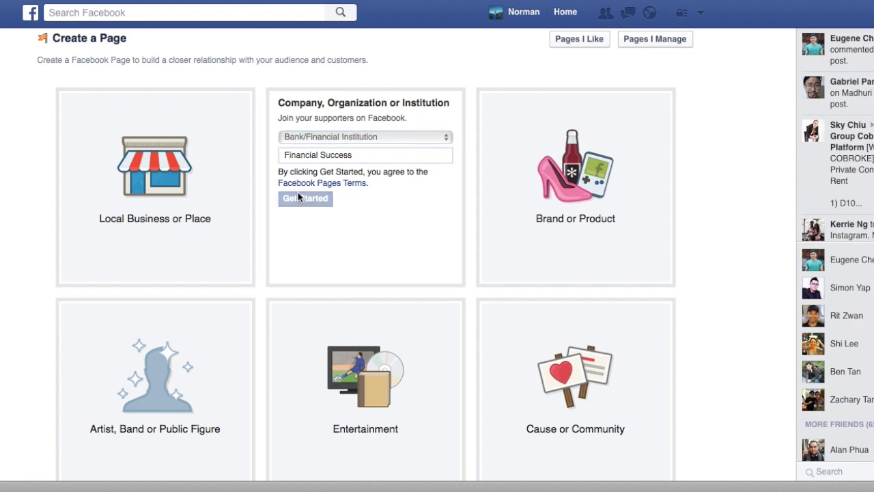
scroll(394, 232, down, 3)
scroll(394, 235, up, 4)
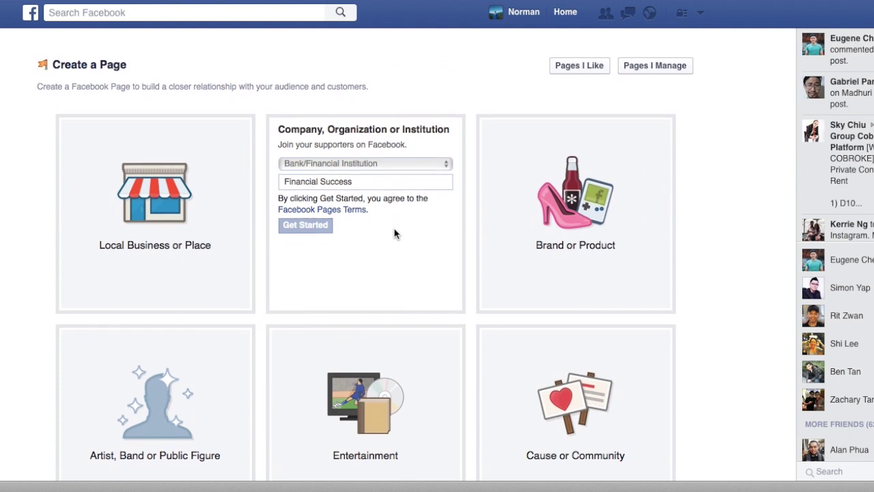
click(323, 223)
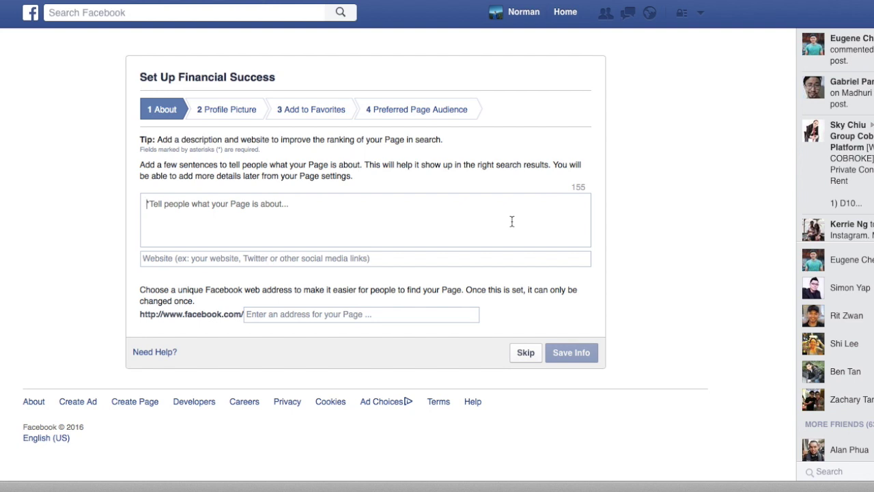
Describe the page as being for anyone who wishes to gain financial success in their life.
text(This is)
key(BackSpace)
key(BackSpace)
key(BackSpace)
text(page is for any on)
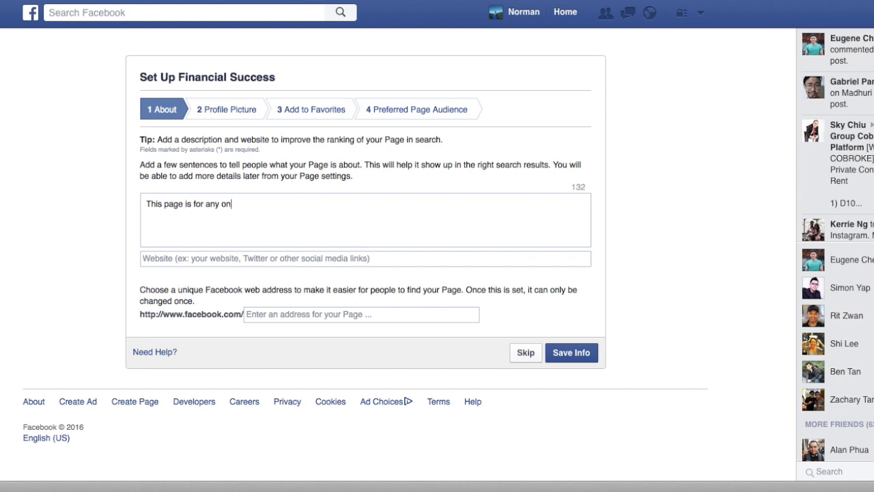
text(e who wish to gain financial success i)
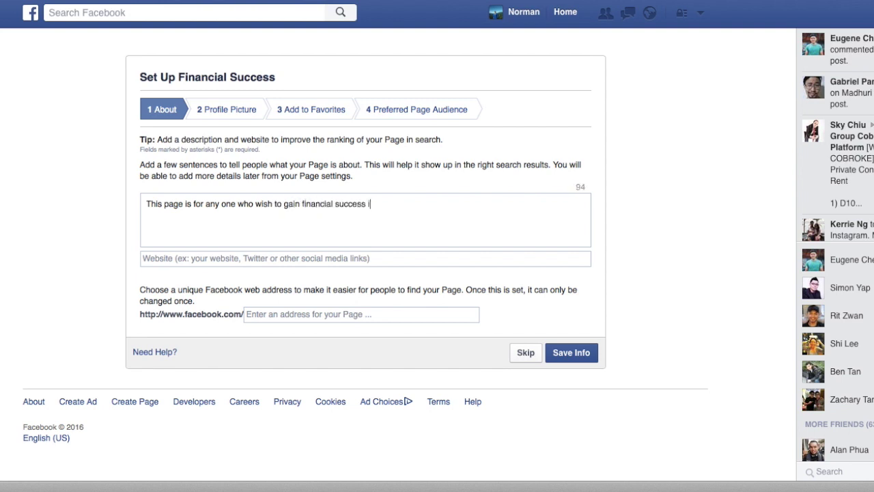
text(n their life.)
click(292, 257)
text(www.fin)
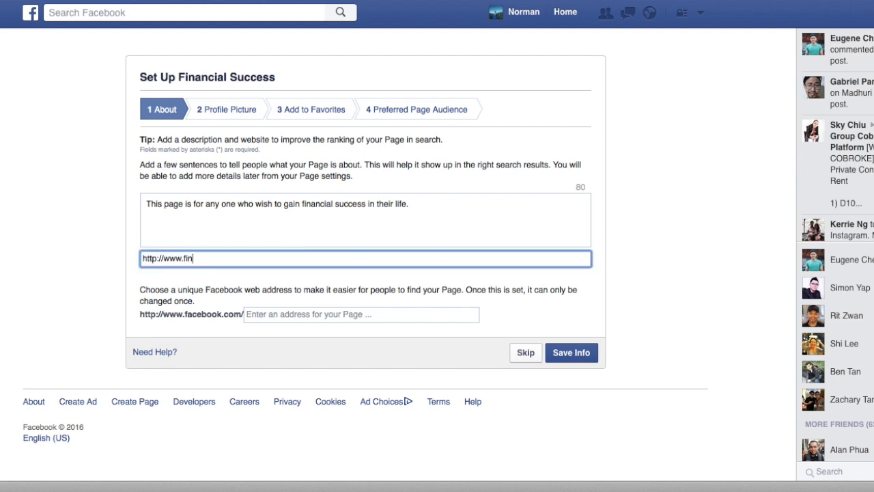
text(ancialsuccess.com)
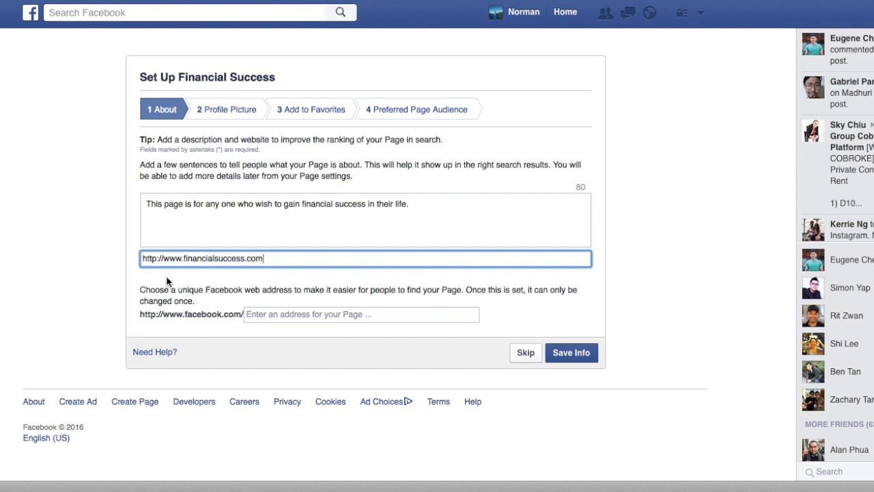
click(431, 309)
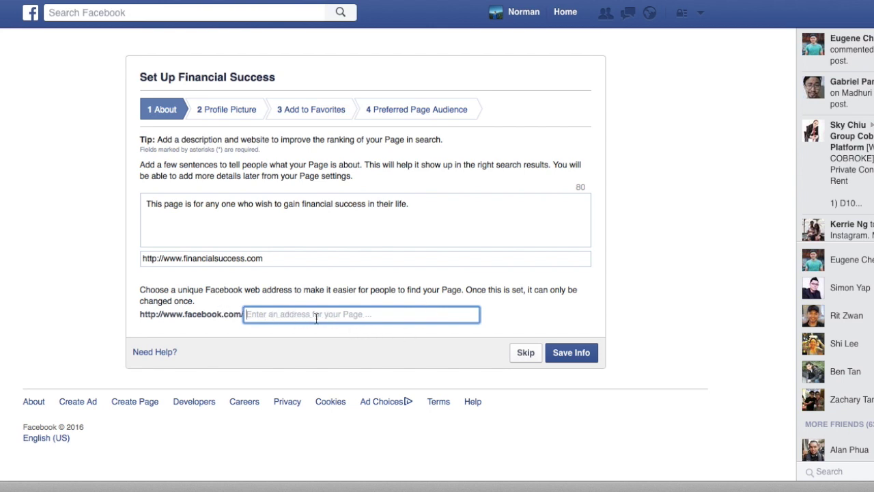
click(210, 350)
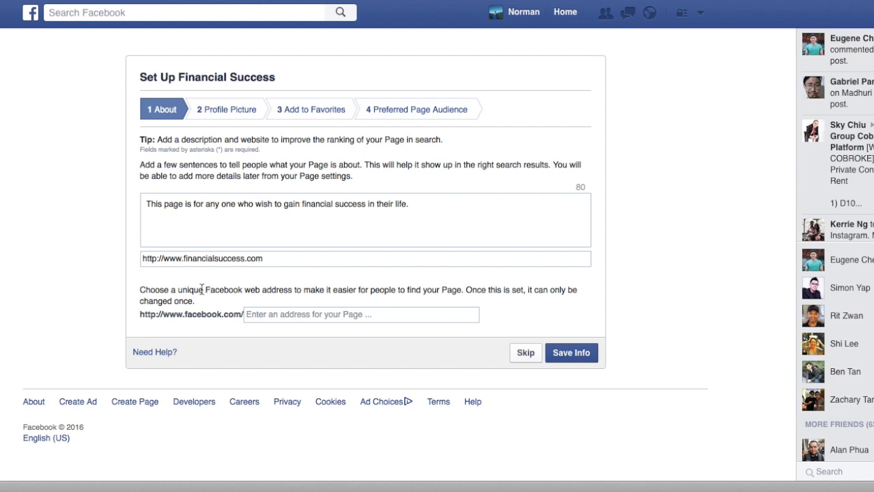
click(317, 318)
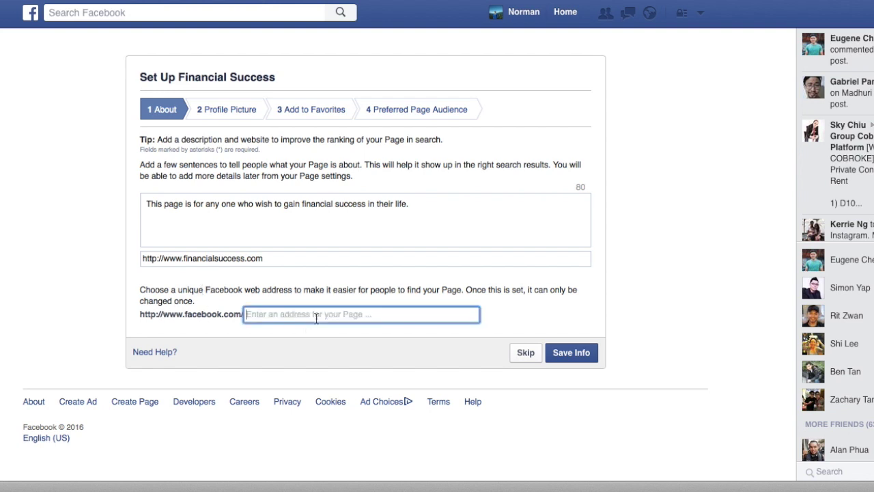
click(375, 363)
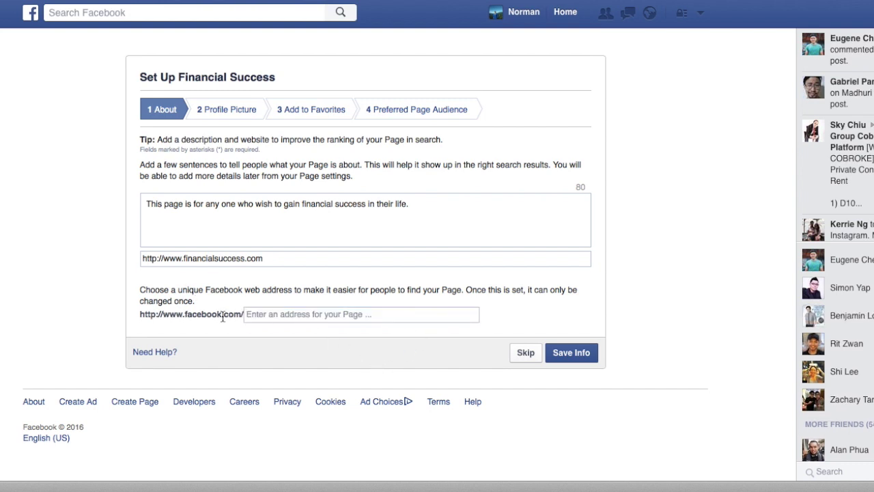
click(580, 353)
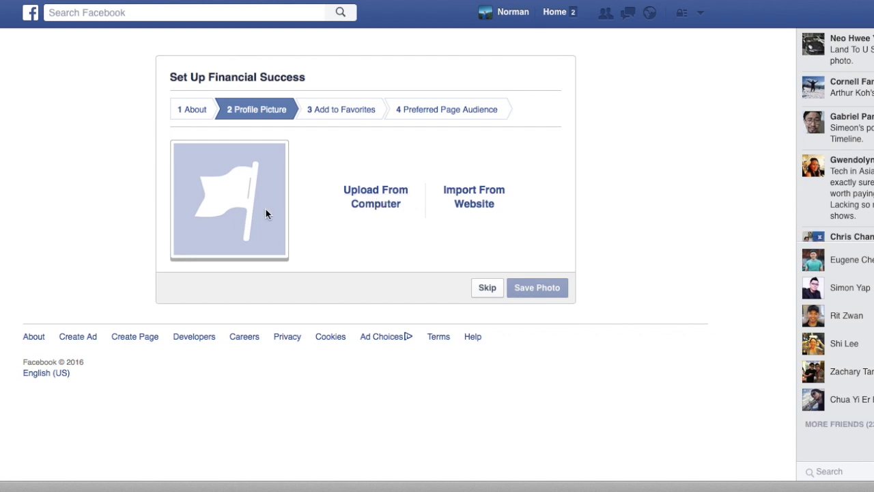
Upload ads grid 2.jpg as the page's profile picture and continue.
click(396, 213)
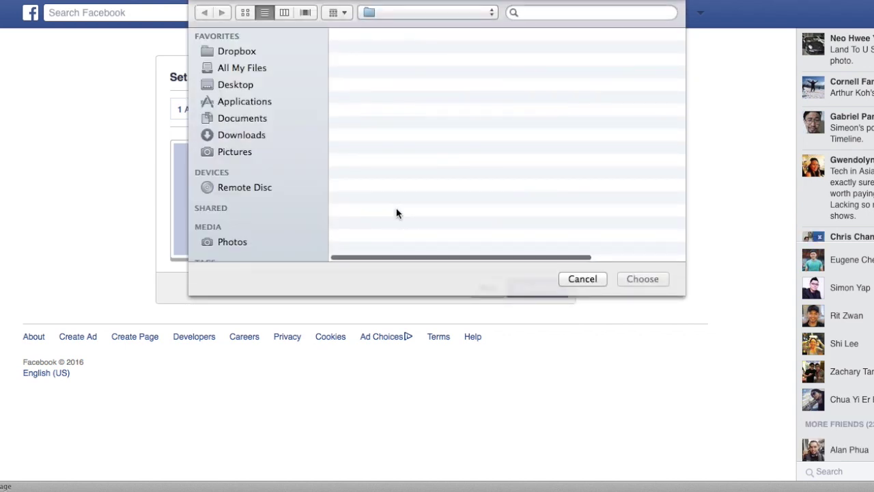
scroll(410, 185, down, 5)
scroll(409, 185, down, 3)
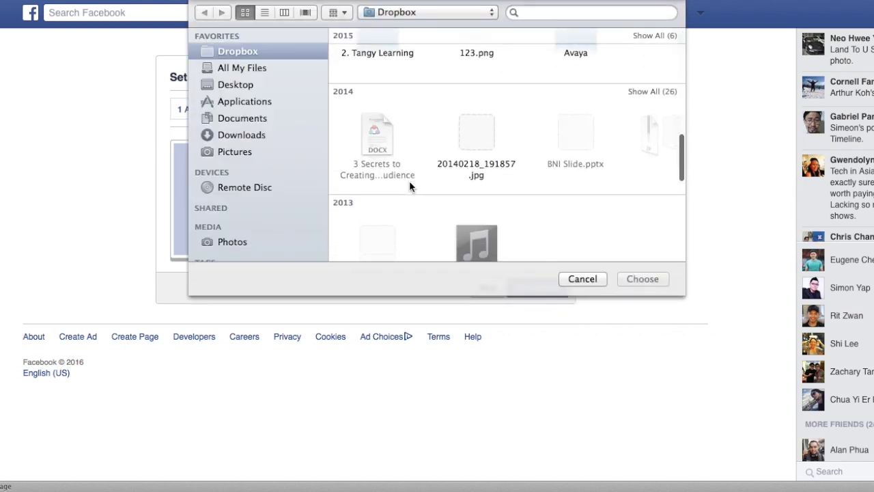
scroll(410, 168, up, 10)
double_click(378, 88)
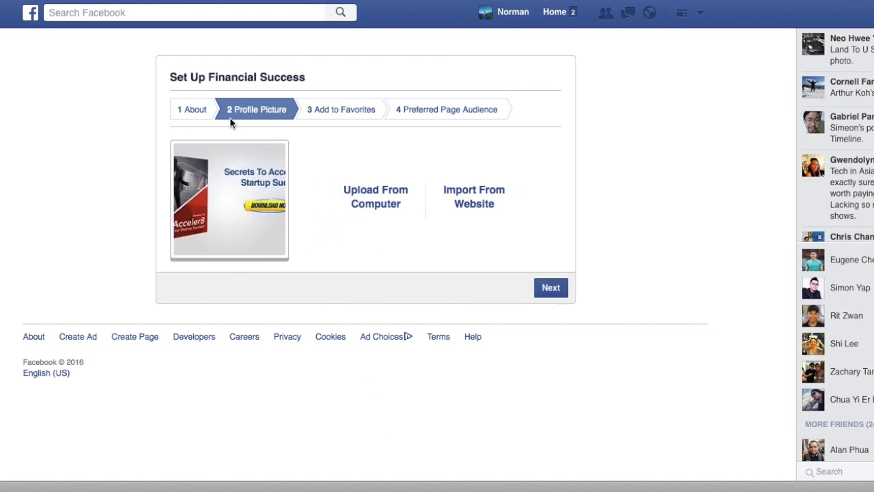
click(546, 291)
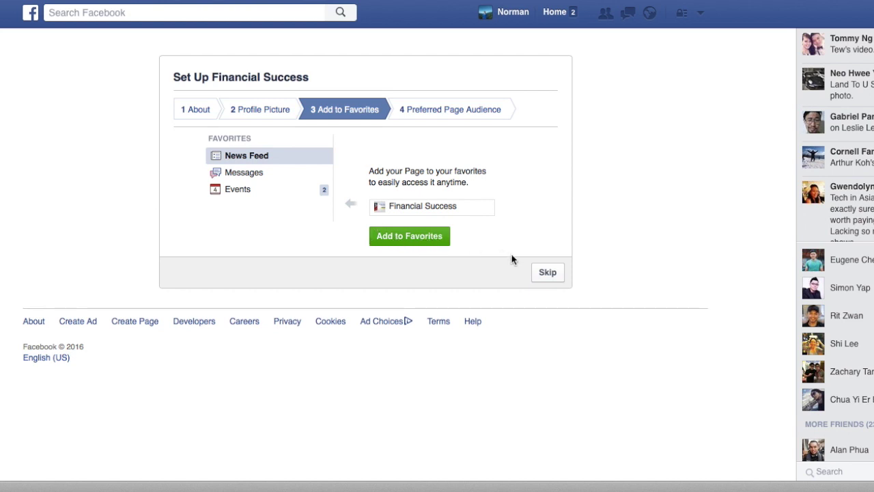
Skip adding the page to Favorites.
click(547, 273)
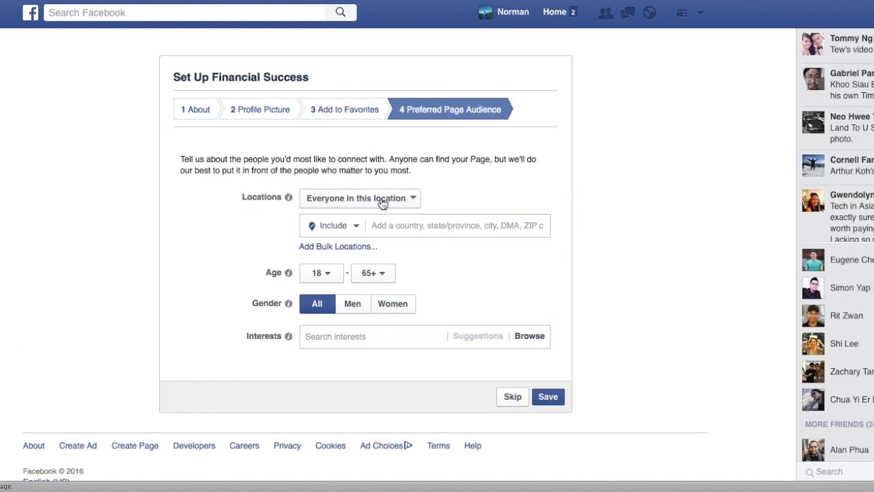
Target the page at women in Singapore aged 25 to 65+ and save.
click(422, 230)
text(singapore)
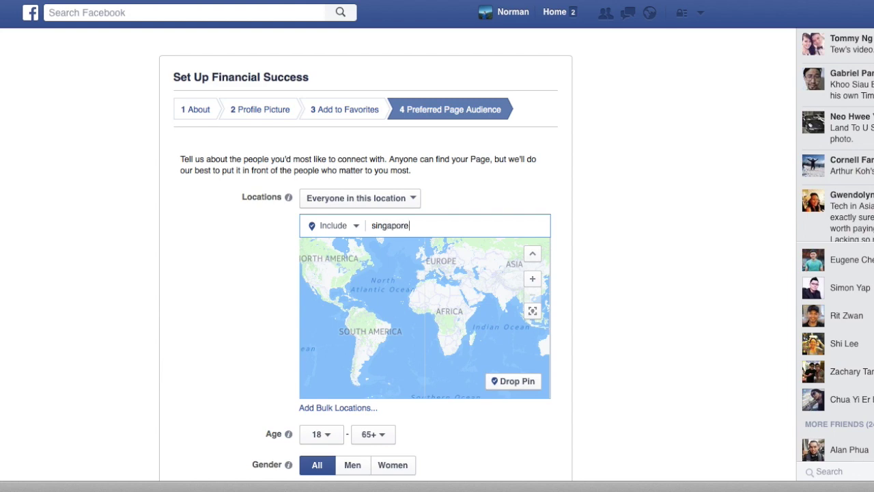
key(Return)
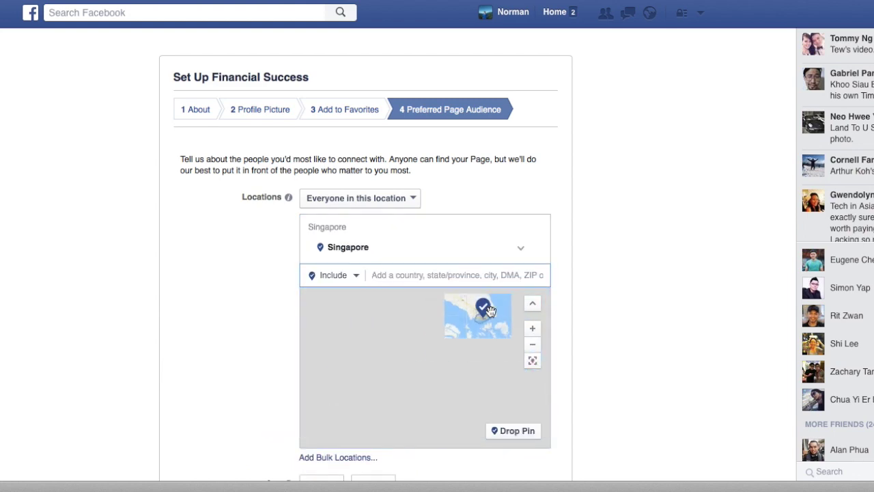
scroll(637, 306, down, 1)
scroll(636, 305, down, 3)
click(326, 257)
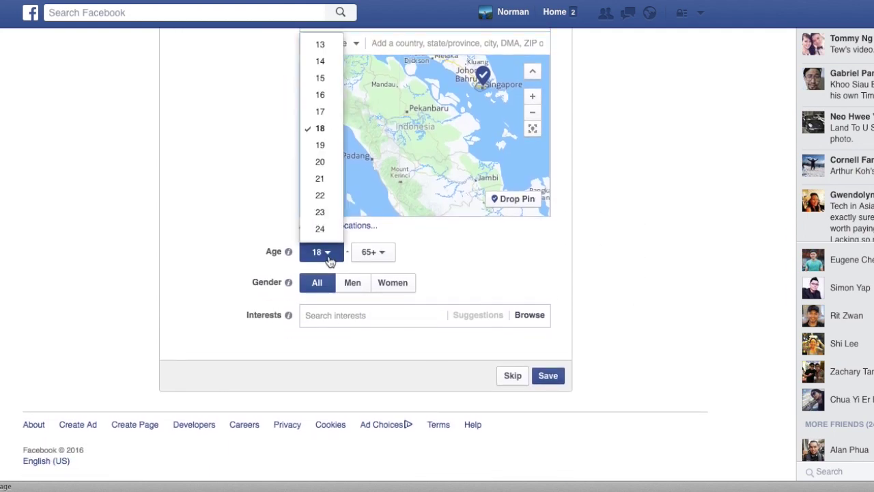
scroll(321, 174, down, 1)
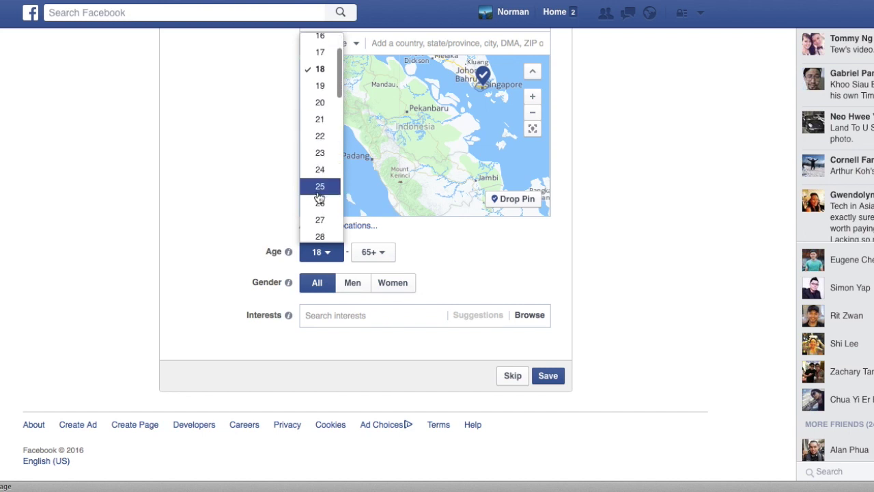
click(320, 188)
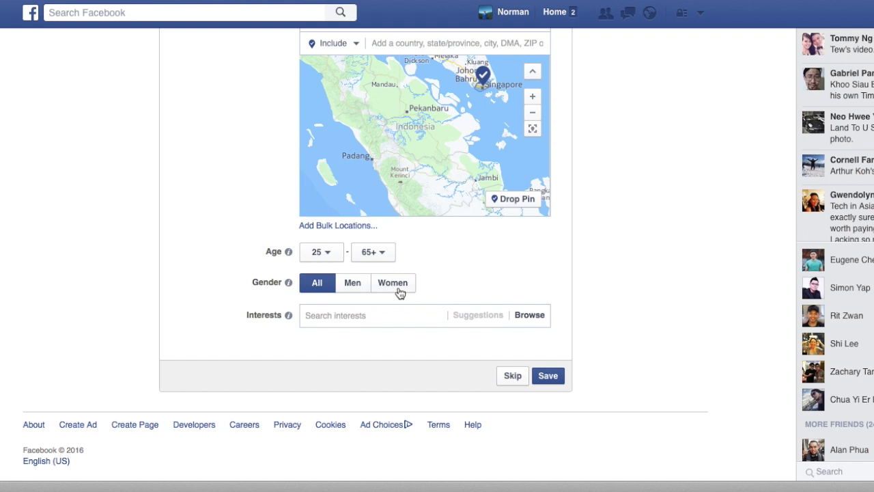
click(400, 289)
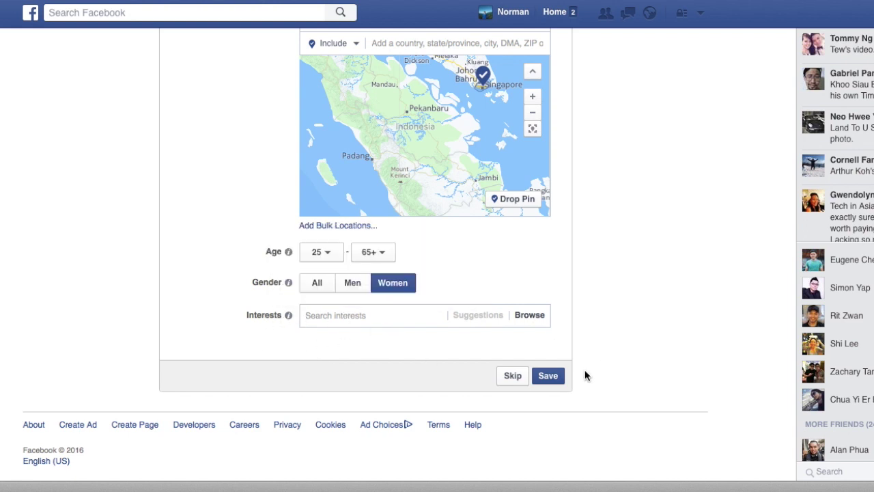
click(546, 378)
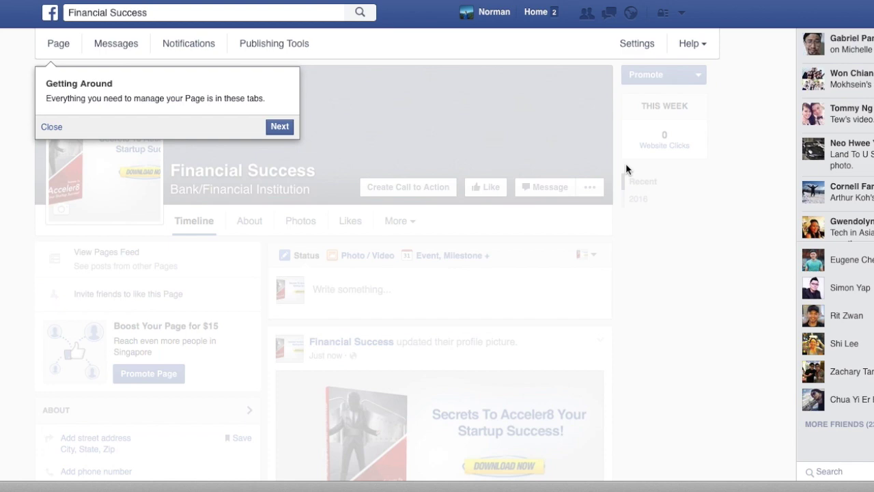
Like the Financial Success page, finish the intro tour, and bring up the cover photo options.
click(282, 129)
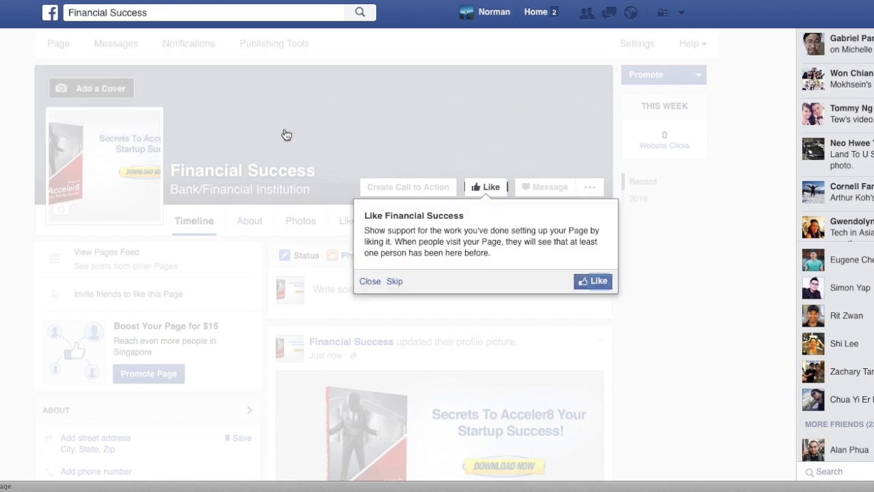
click(582, 282)
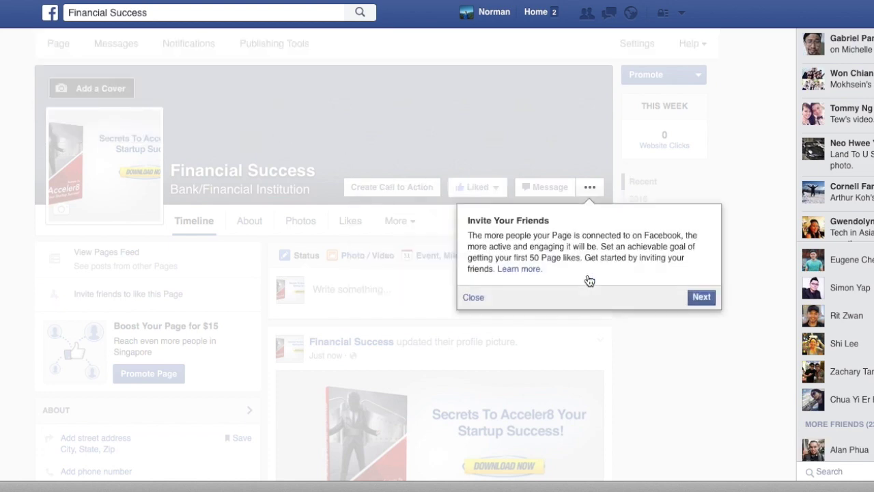
click(701, 297)
click(106, 87)
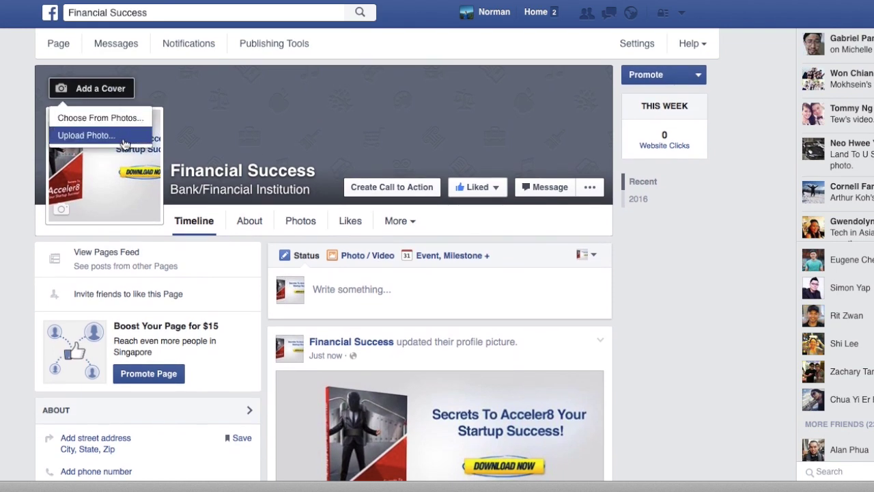
Upload ads grid 2.jpg as the cover photo, shift it slightly higher, and save.
click(120, 137)
scroll(470, 173, down, 10)
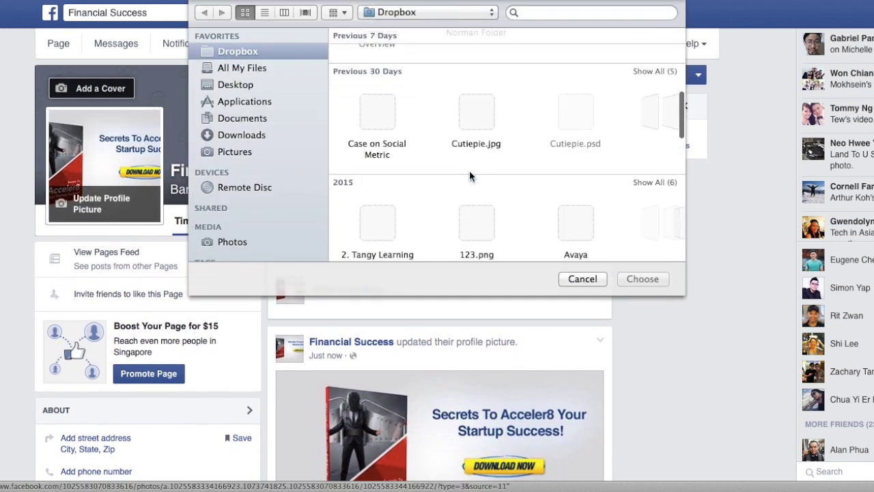
scroll(470, 176, up, 10)
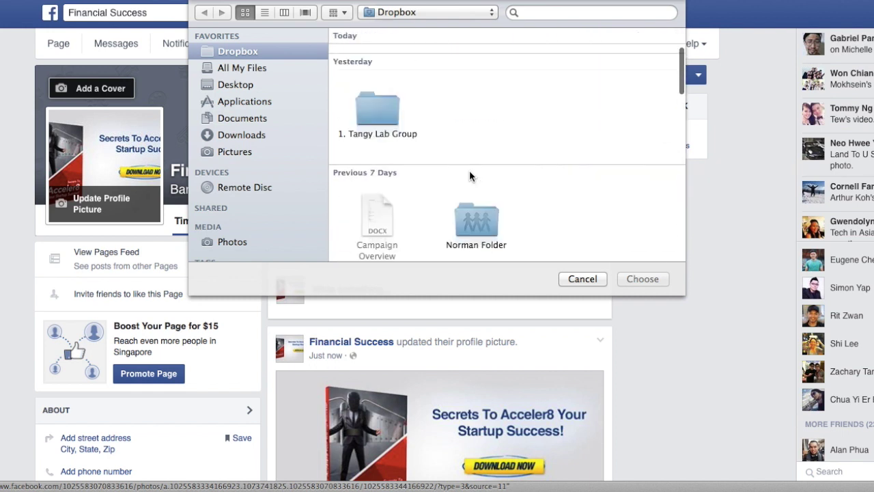
click(393, 83)
double_click(393, 83)
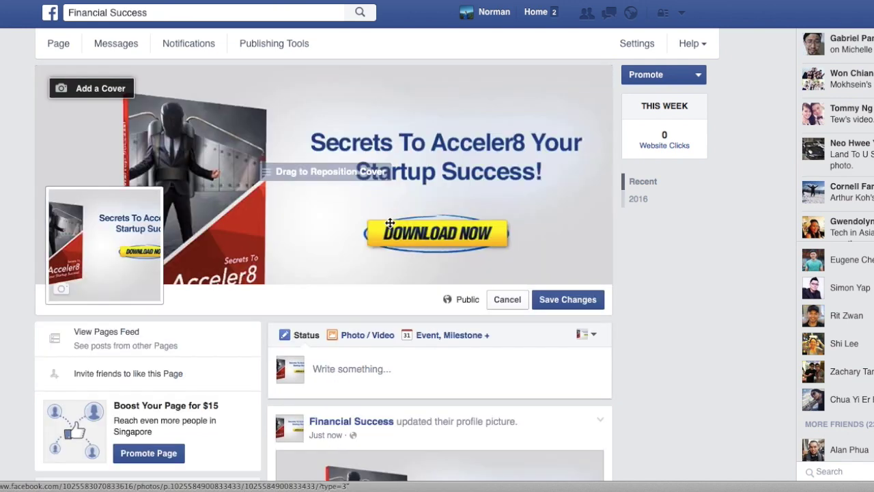
drag(390, 222, 379, 192)
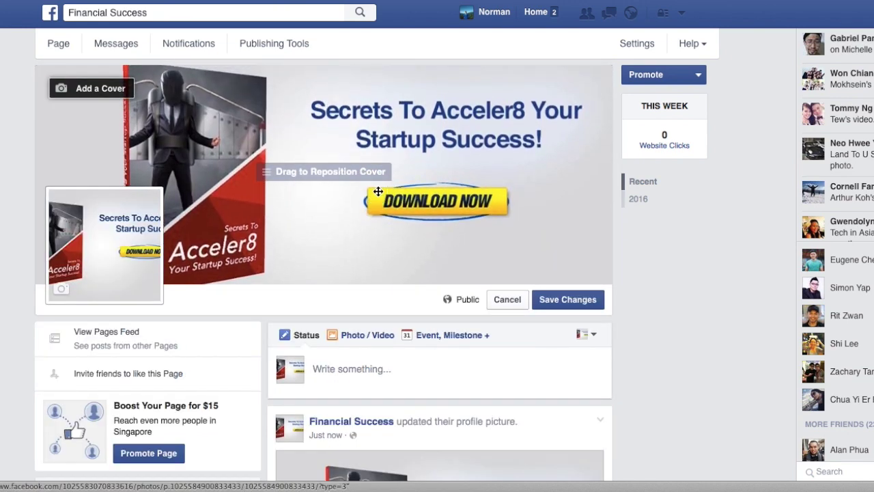
click(567, 307)
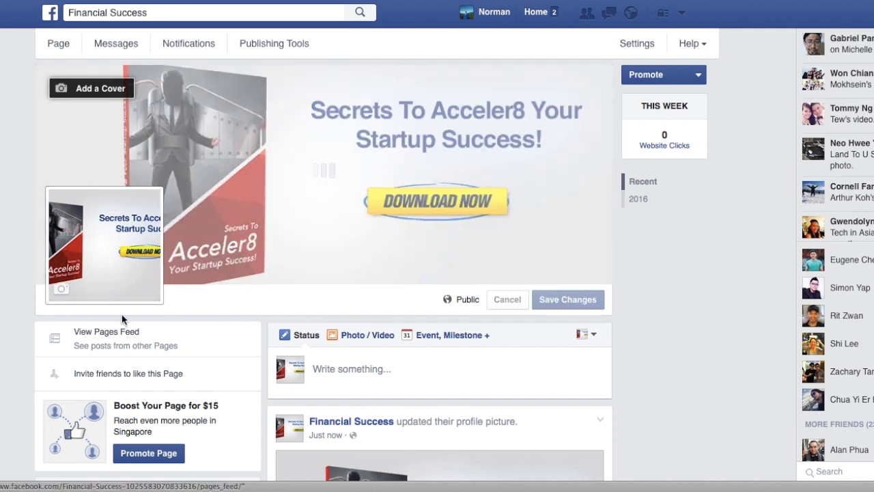
scroll(325, 260, down, 3)
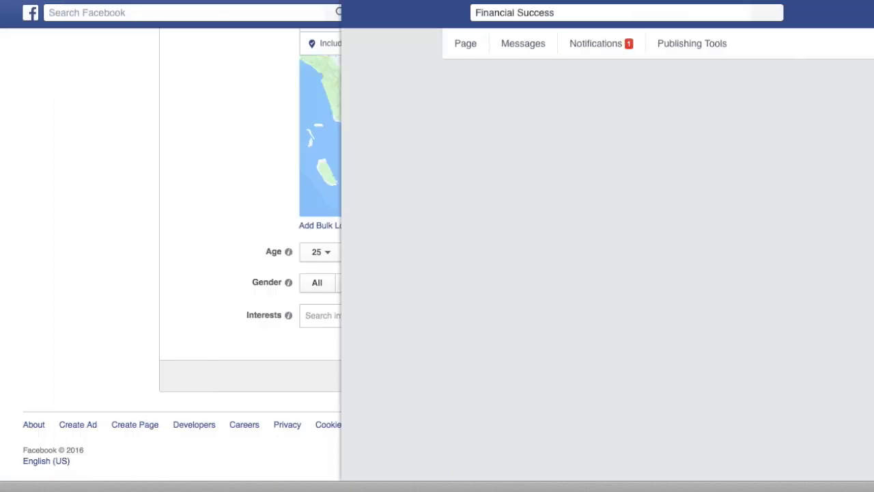